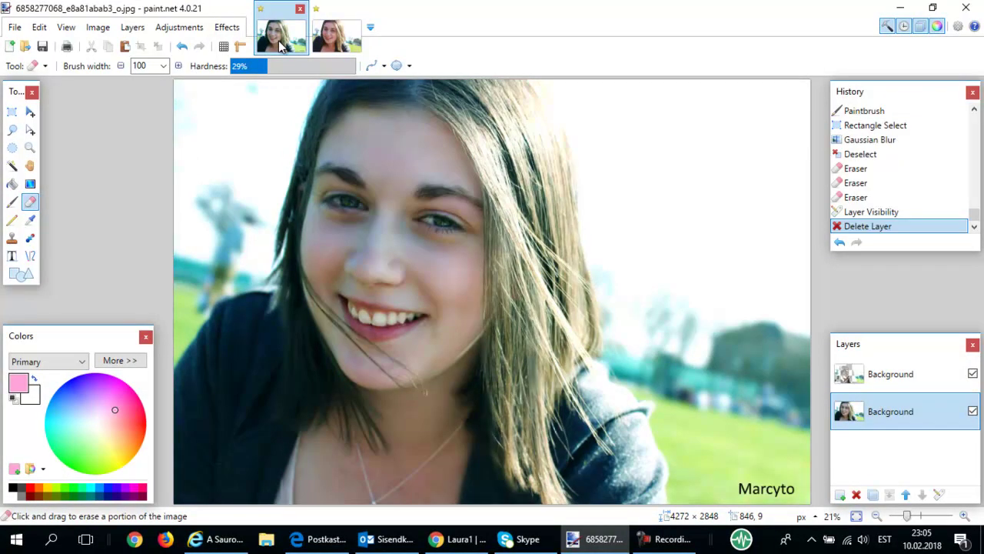
- Compare the original portrait with its retouched version and check the photo's source page on Flickr
left_click(338, 45)
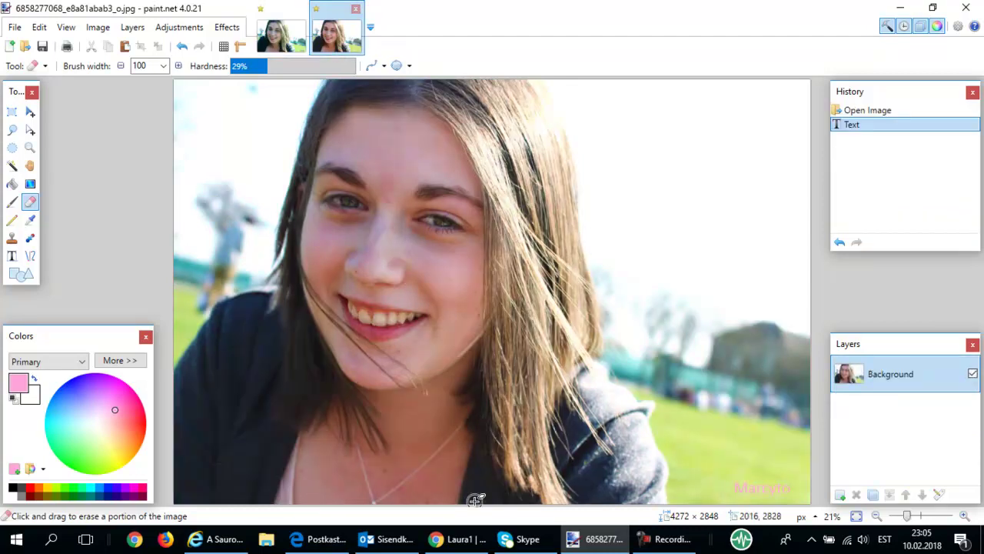
left_click(464, 547)
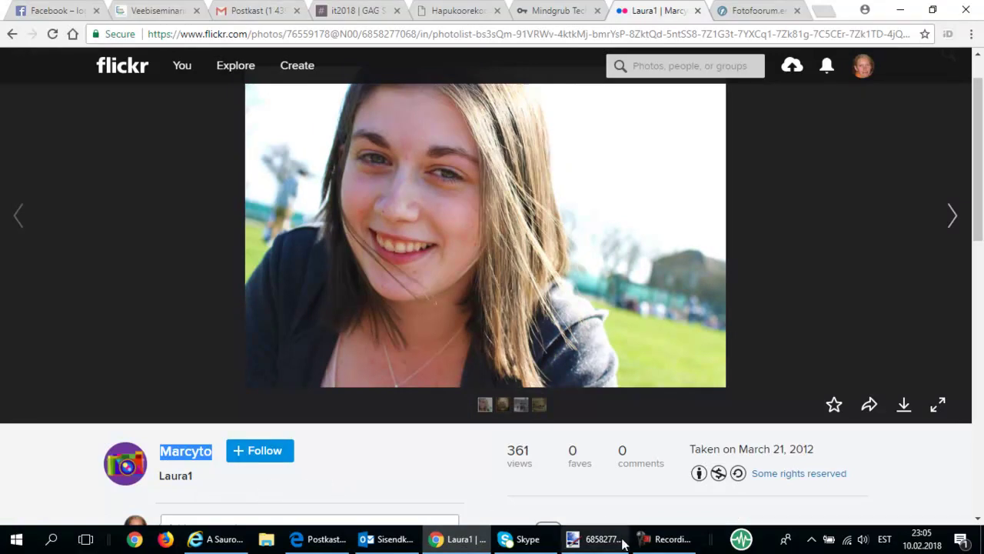
left_click(594, 548)
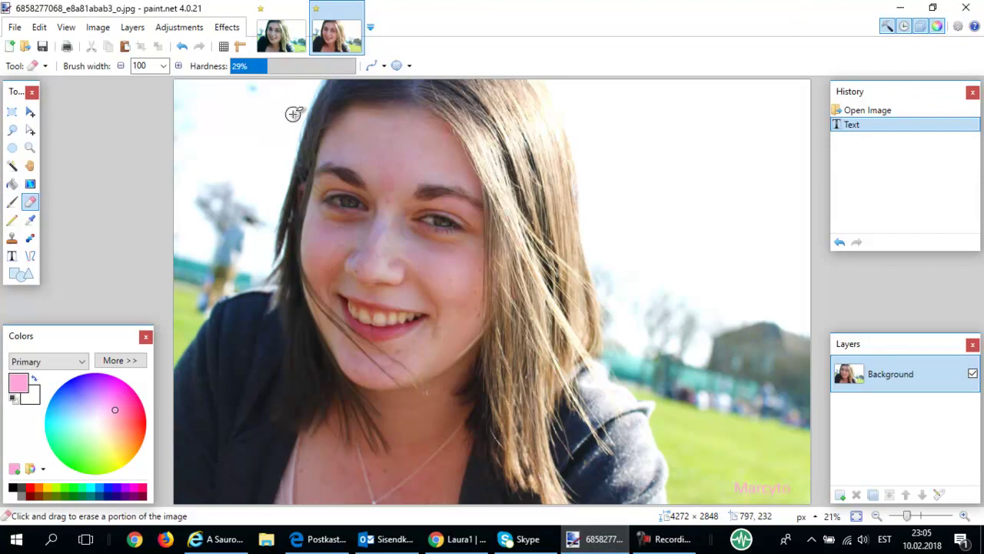
left_click(283, 40)
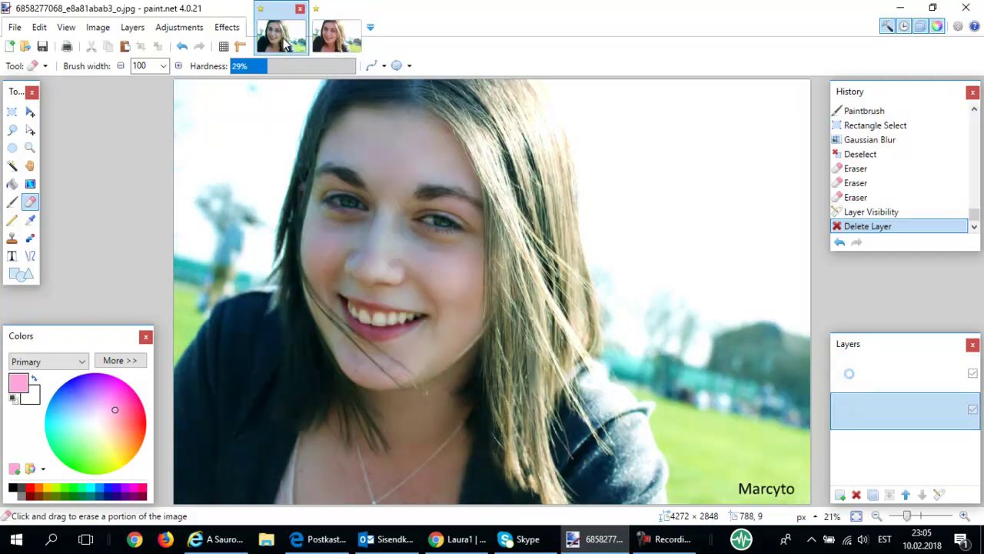
left_click(331, 39)
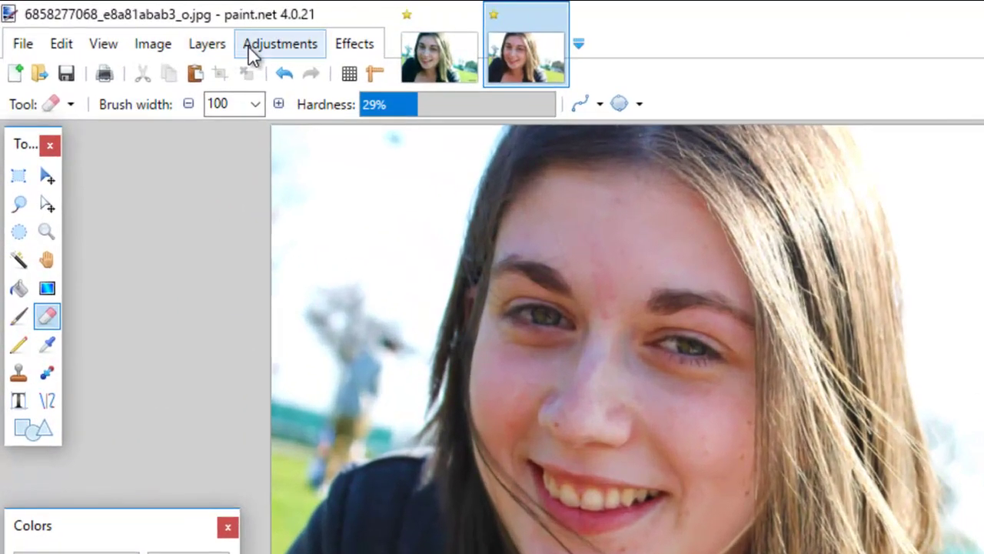
- Adjust the original portrait's brightness to -3 and its contrast to 21
left_click(248, 47)
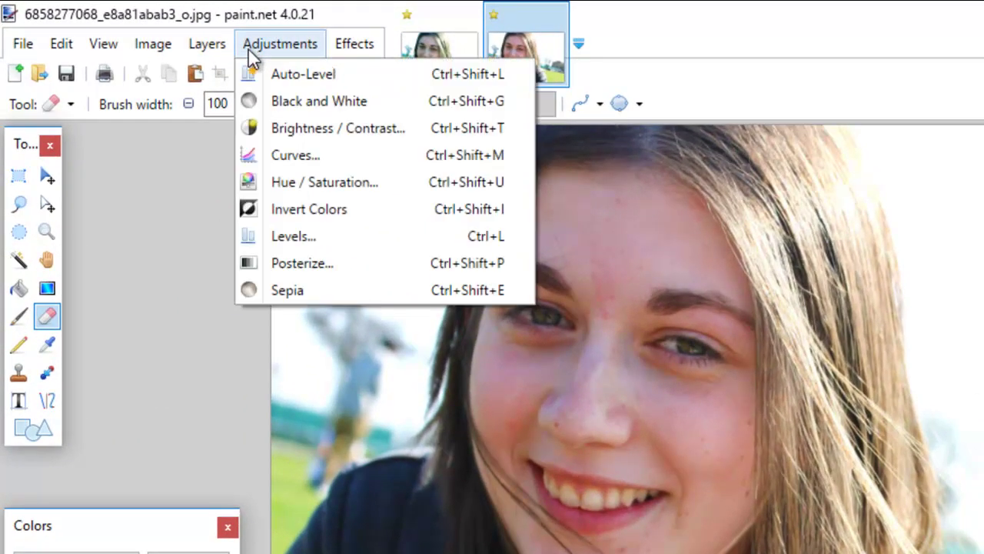
left_click(304, 128)
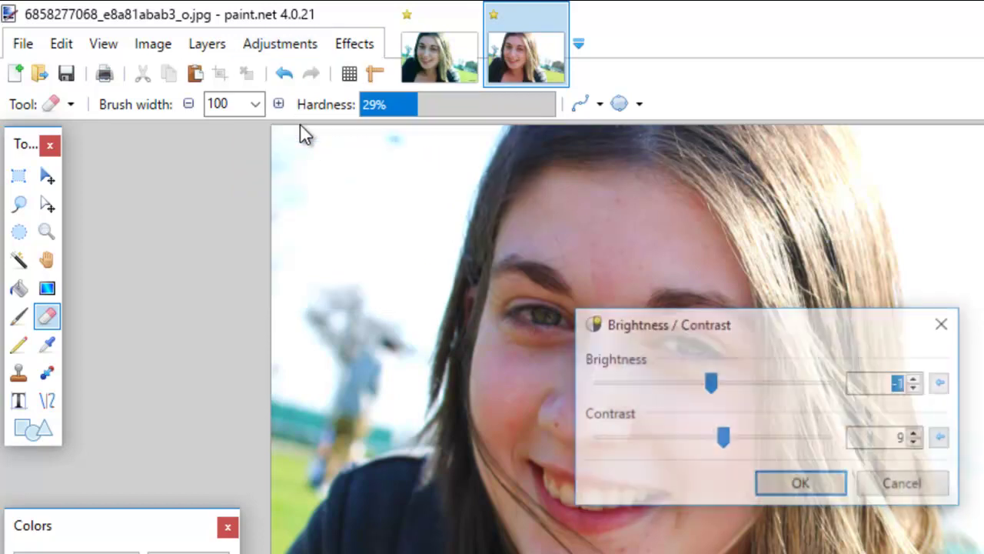
left_click_drag(790, 341, 983, 234)
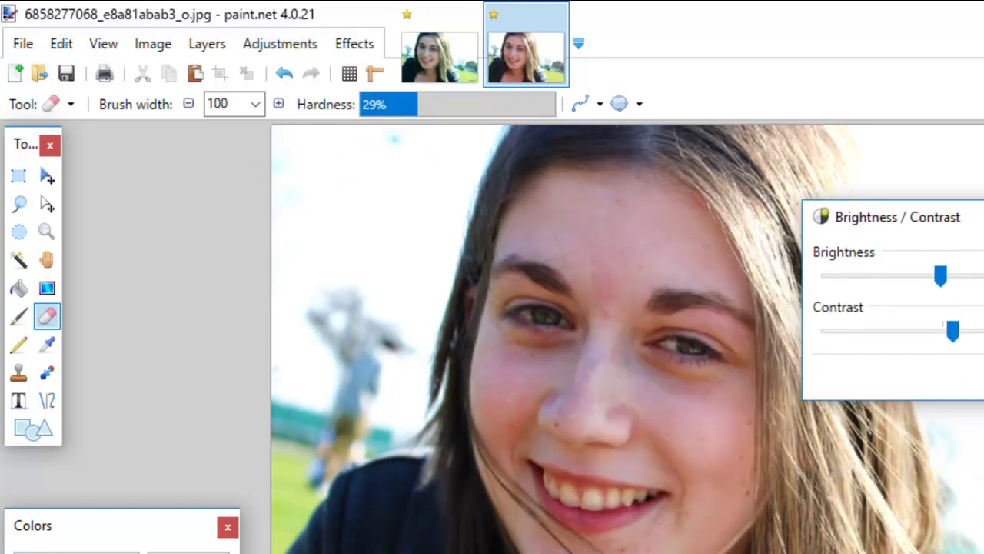
mouse_move(944, 278)
left_mouse_down()
mouse_move(983, 281)
mouse_move(942, 282)
left_mouse_up()
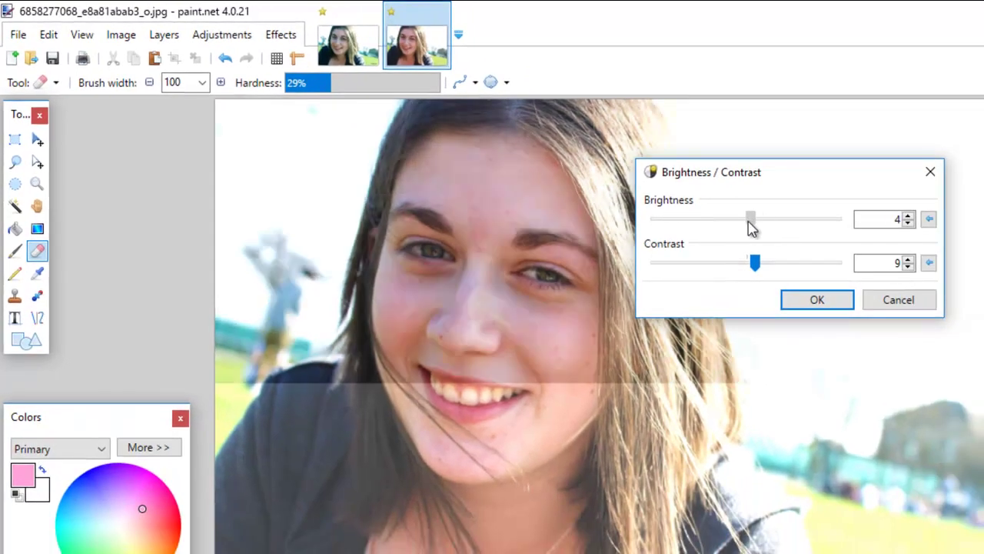
left_click_drag(751, 226, 773, 267)
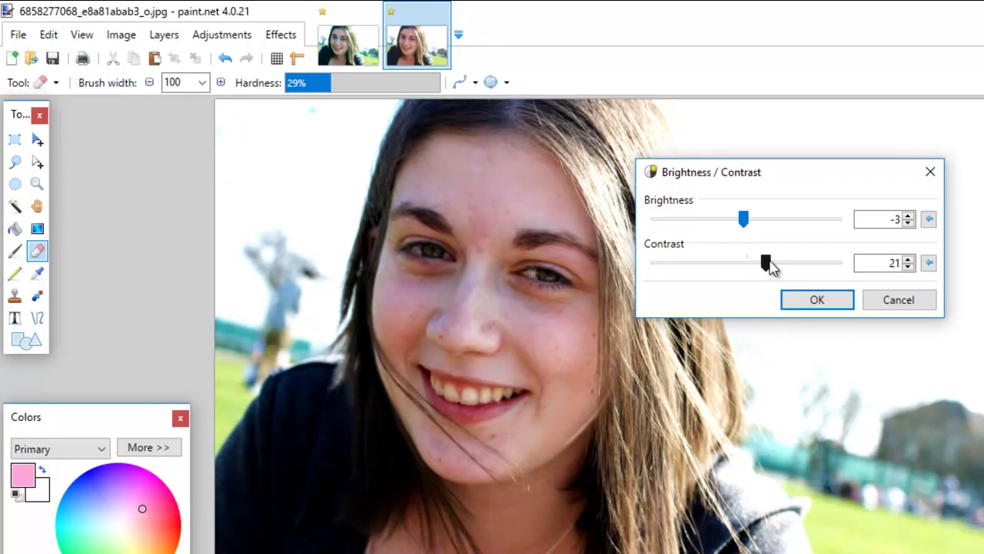
left_click(786, 299)
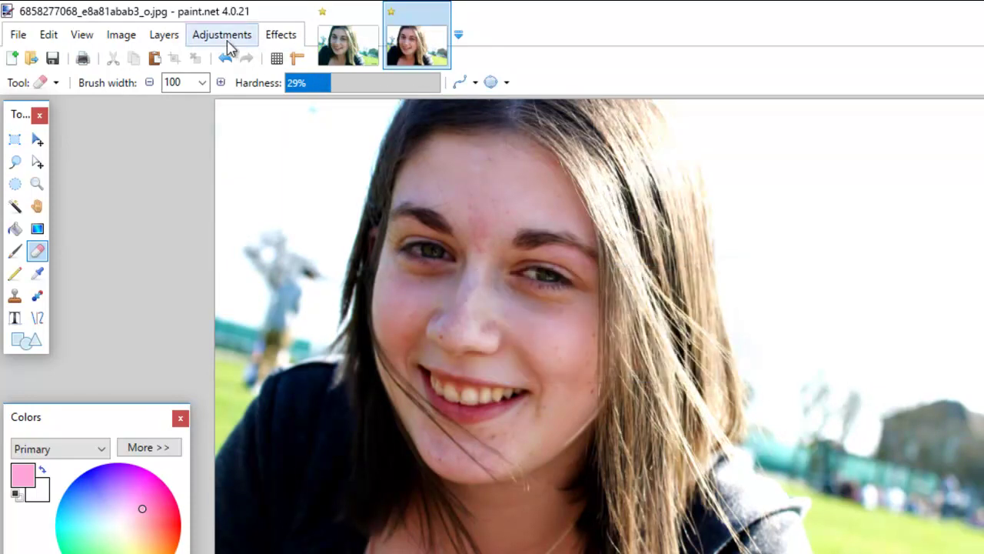
- Start a Curves adjustment on the portrait with the RGB transfer map and reset all channel curves
left_click(229, 41)
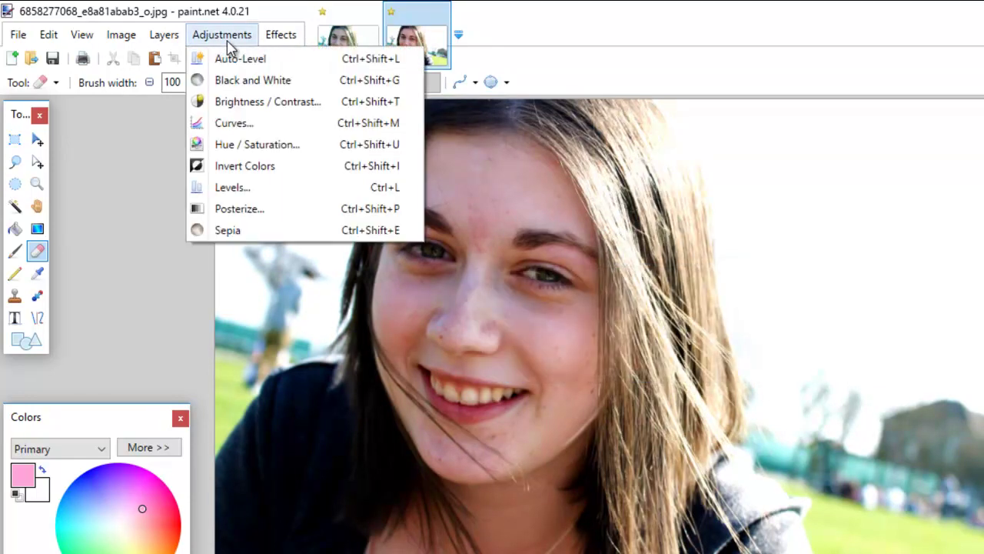
left_click(246, 132)
left_click_drag(596, 157, 827, 133)
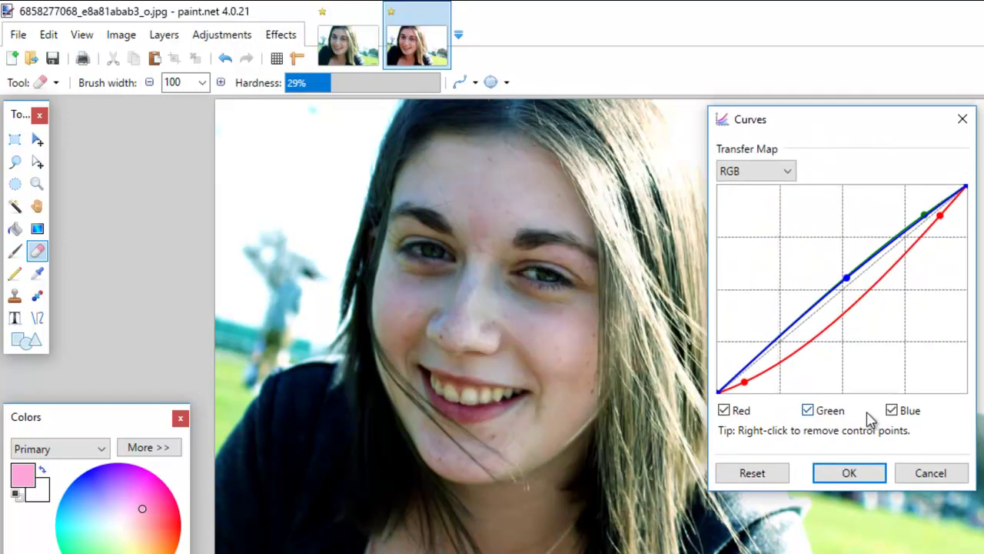
left_click(756, 472)
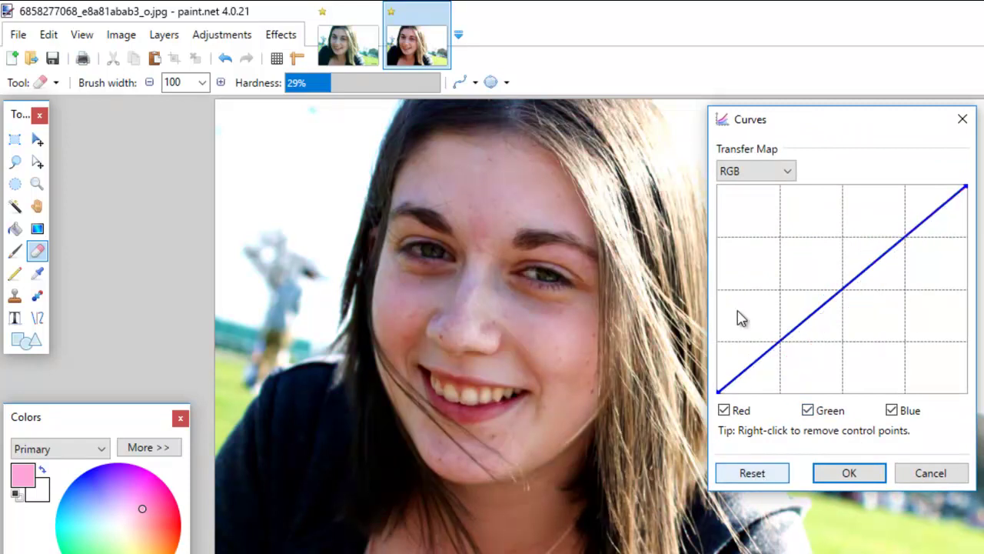
left_click(789, 172)
left_click(759, 206)
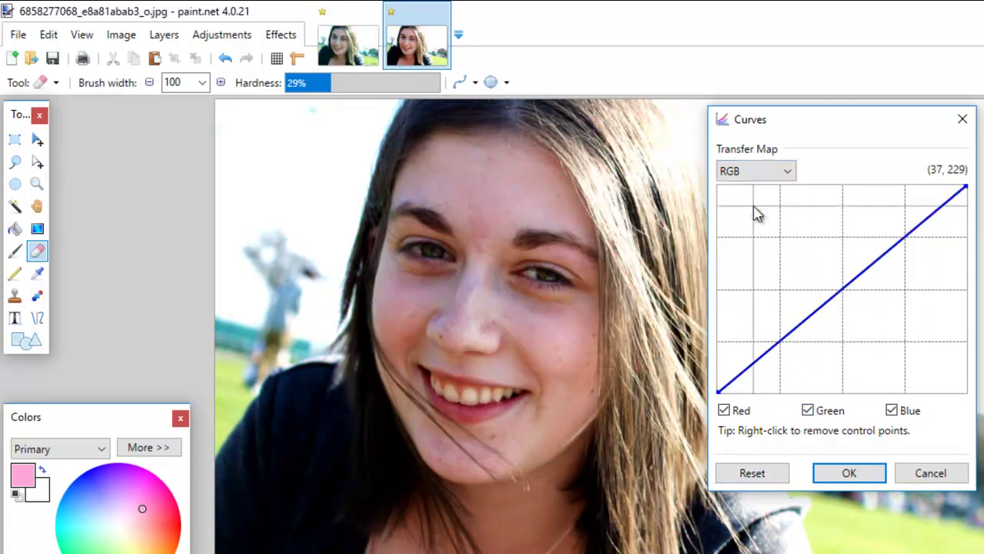
- Exclude green and blue from the curve editing, lower the red curve at about (218, 202), and apply the adjustment
left_click(808, 411)
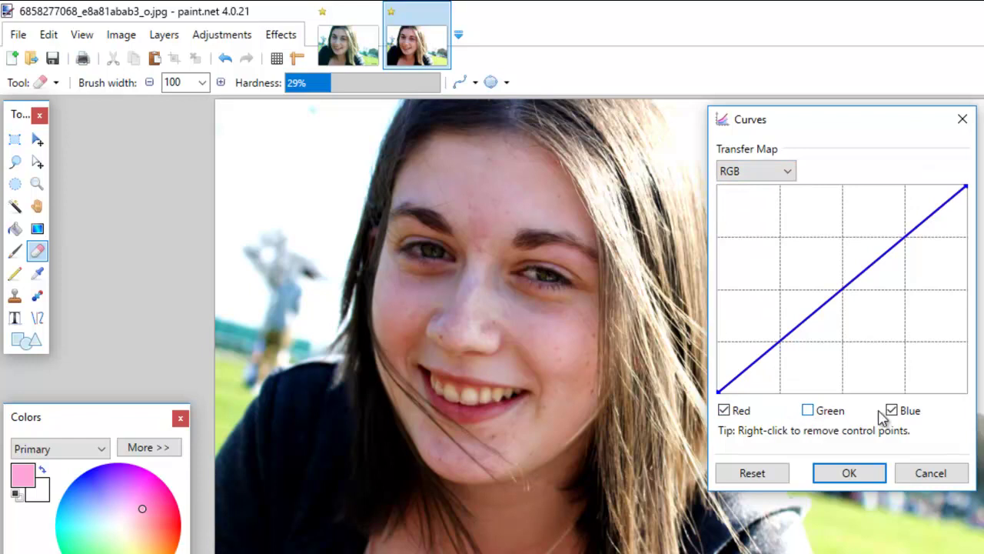
left_click(892, 411)
left_click_drag(927, 222, 933, 231)
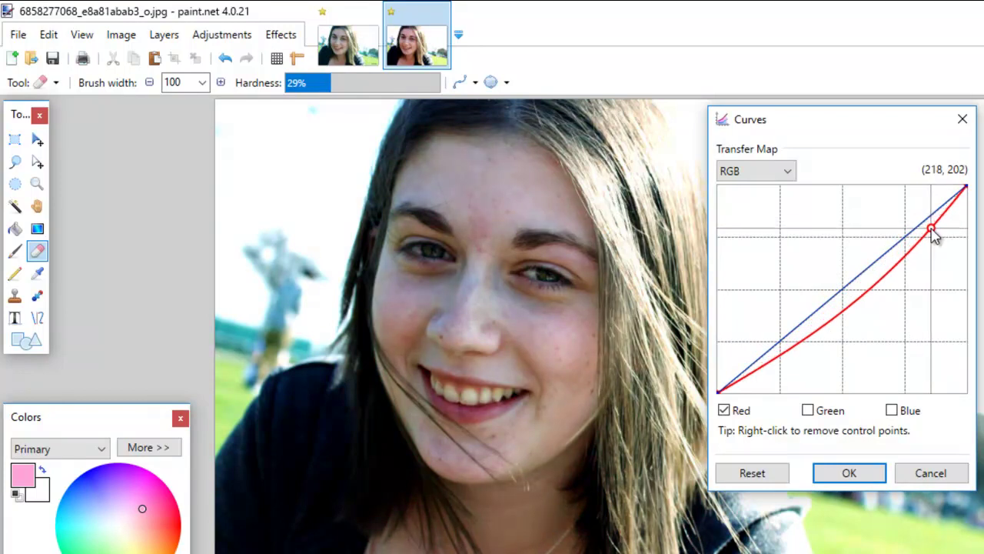
left_click(846, 473)
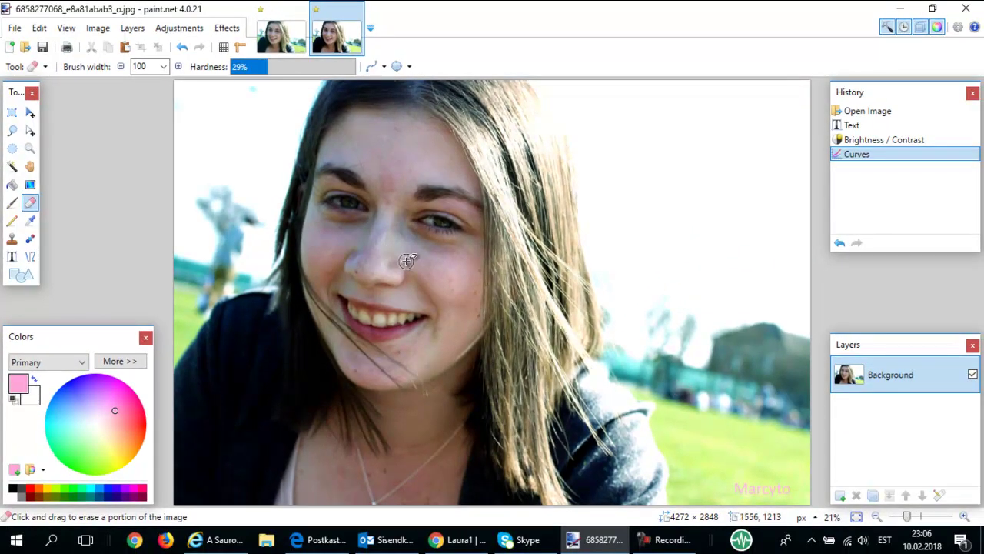
- Choose the Clone Stamp tool with a brush width of 70 for retouching the forehead
left_click(965, 517)
left_click(965, 517)
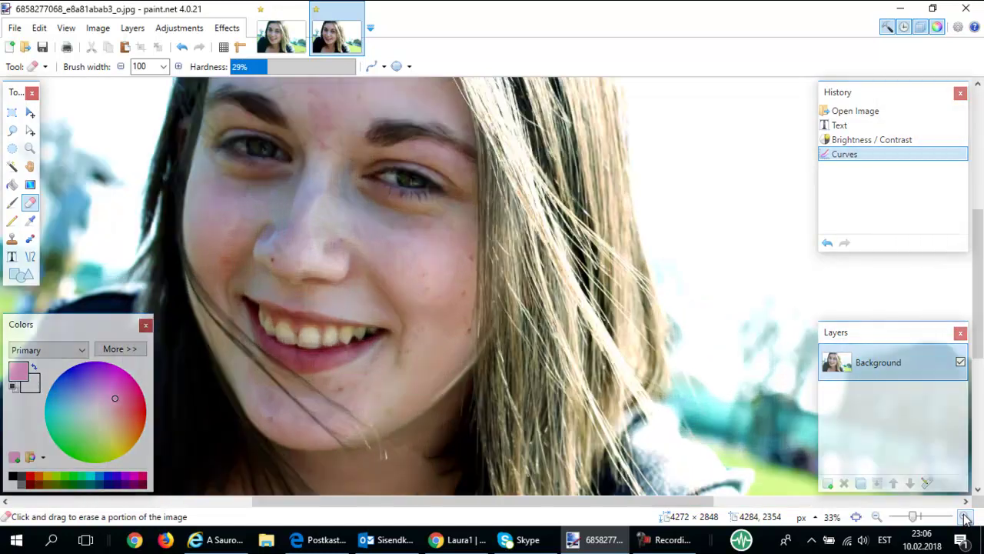
left_click(965, 517)
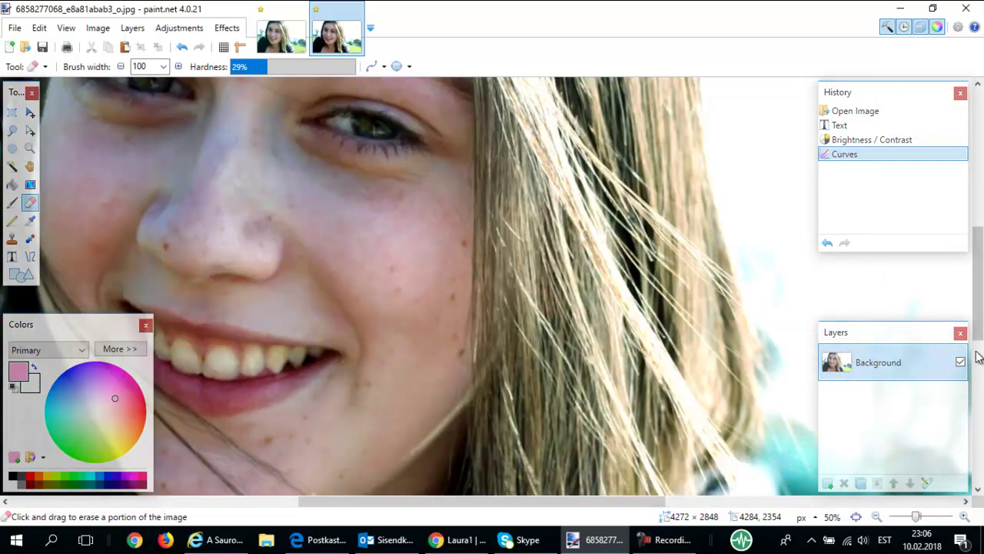
left_click_drag(980, 314, 980, 216)
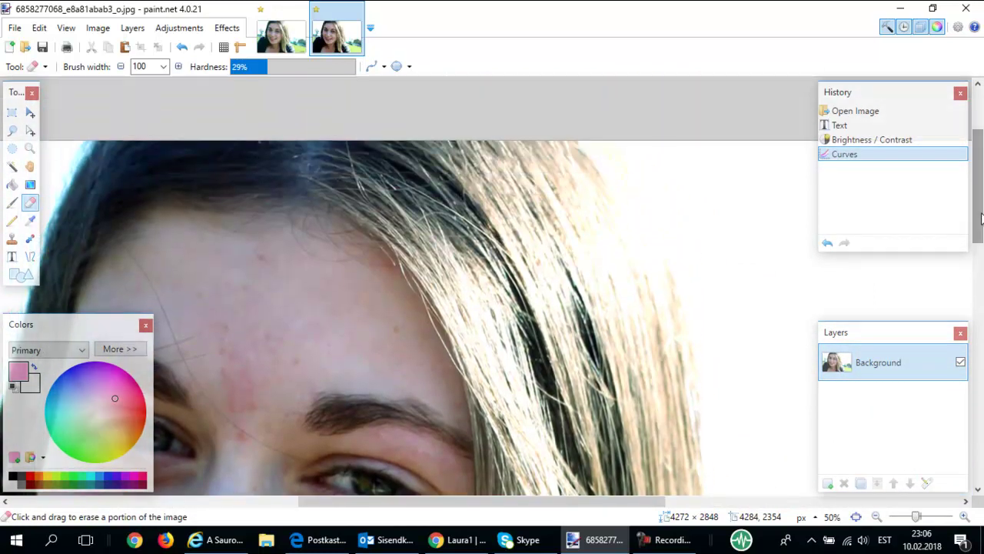
left_click(14, 241)
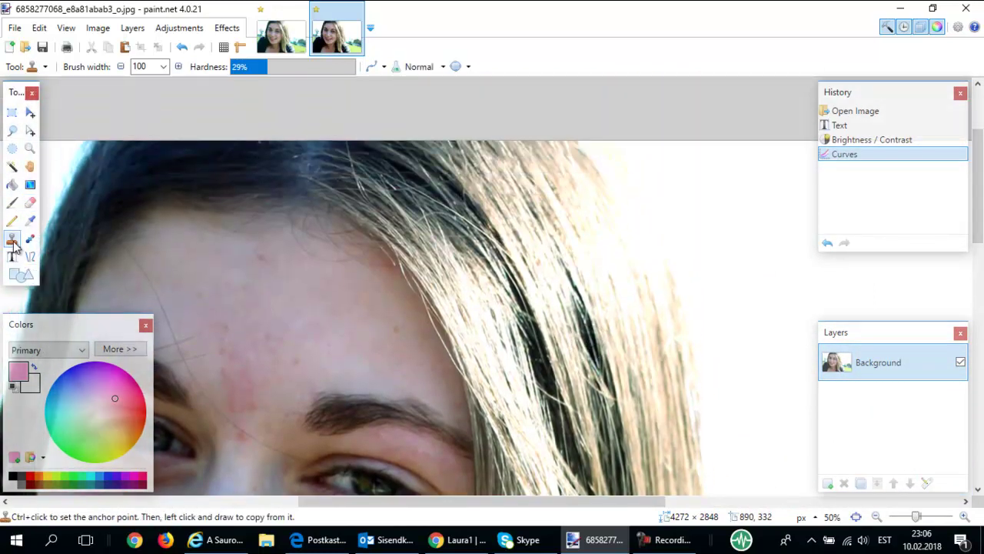
left_click(163, 67)
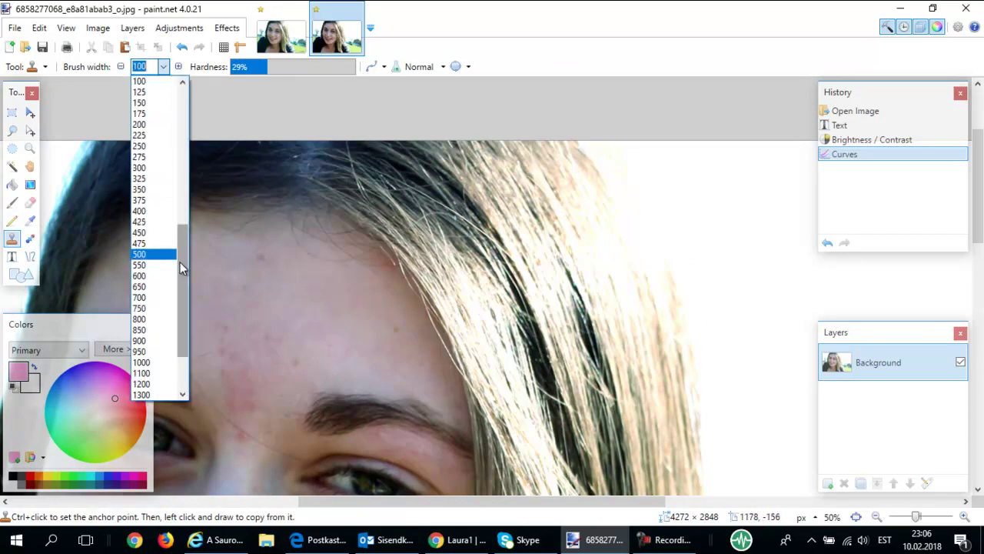
right_click(183, 229)
left_click(206, 237)
left_click(161, 170)
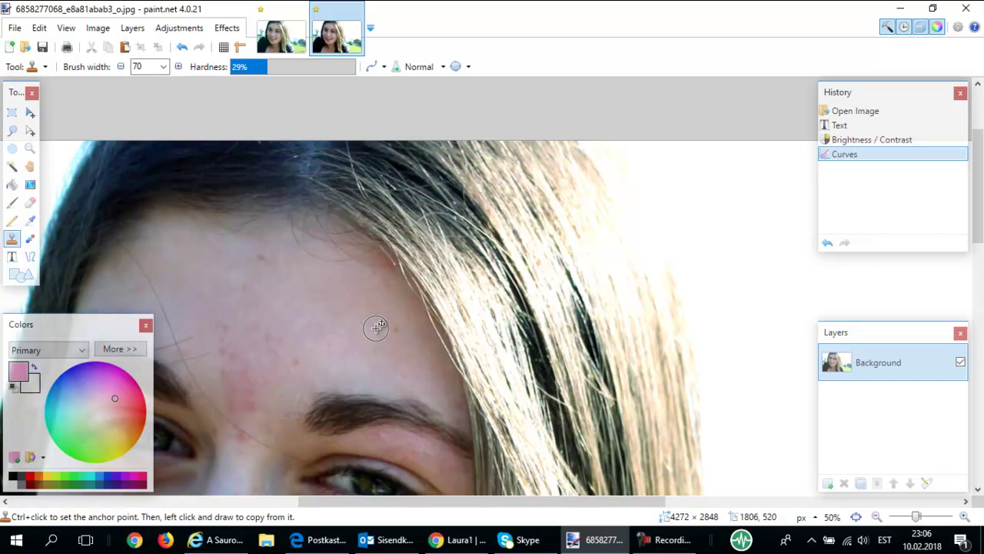
- Clone clean skin over the blemishes on the forehead and above the nose between the eyebrows
mouse_move(377, 328)
left_mouse_down()
mouse_move(391, 329)
mouse_move(385, 337)
left_mouse_up()
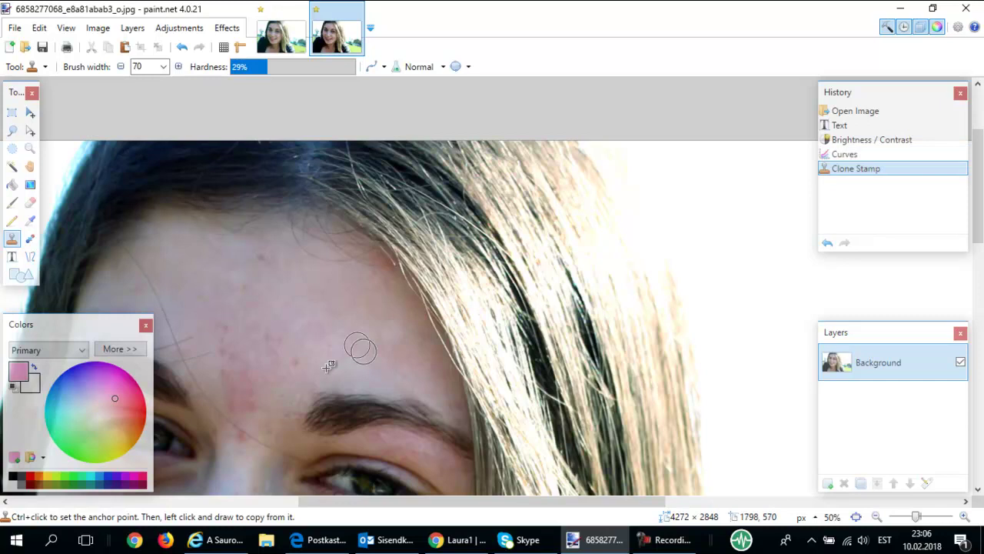
left_click(223, 329)
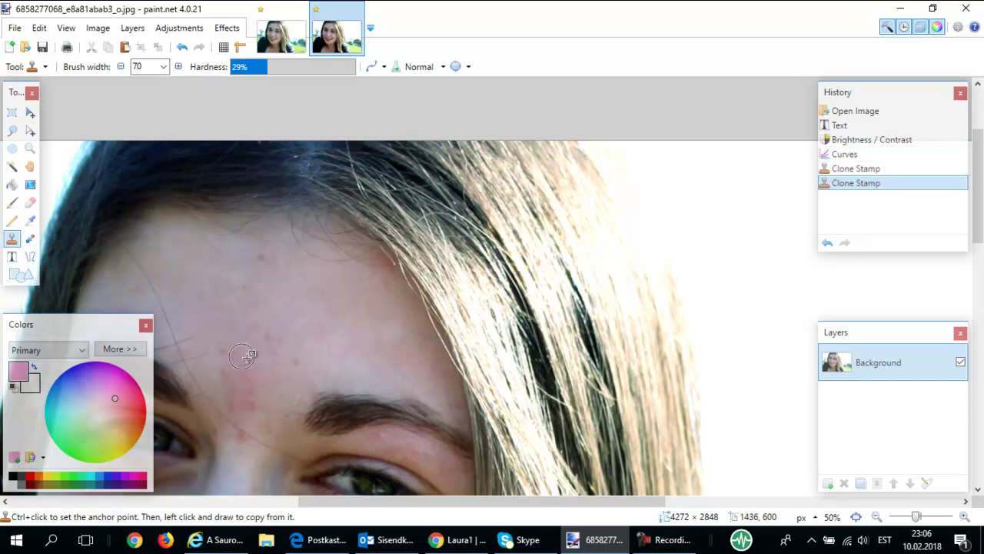
left_click(248, 256)
left_click(231, 282)
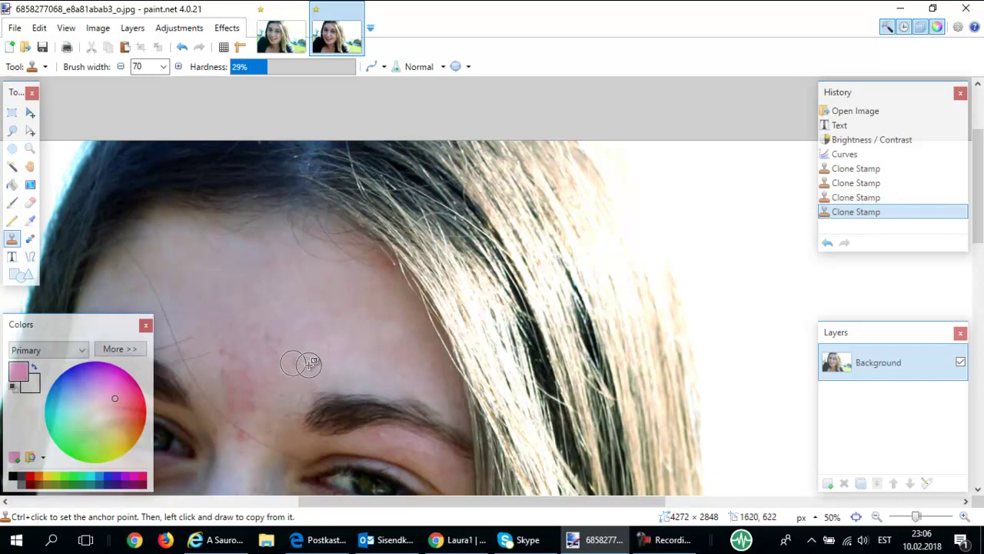
left_click(297, 357)
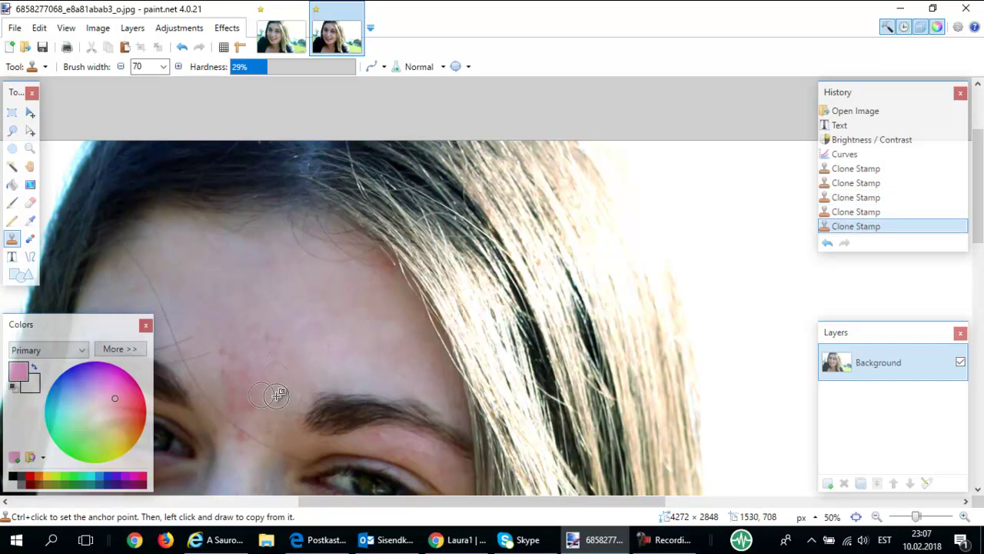
left_click(256, 384)
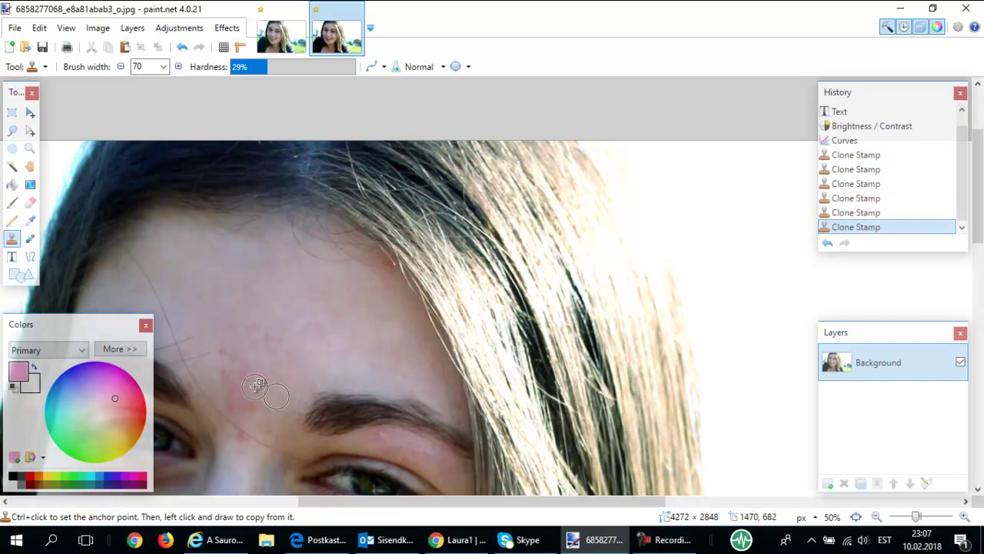
left_click(254, 367)
left_click(269, 370)
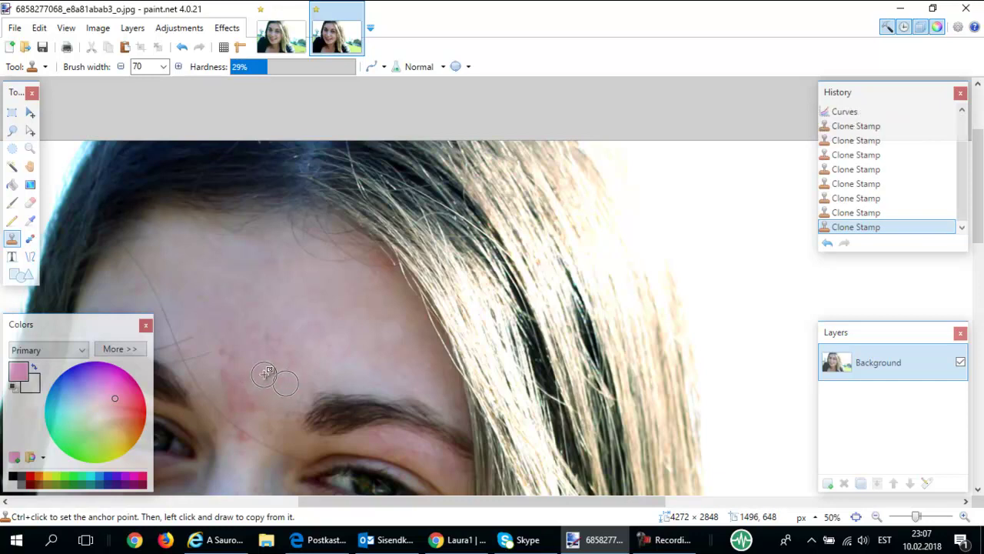
- Duplicate the Background layer and apply a Gaussian Blur with a radius of 24 to the copy
left_click(856, 516)
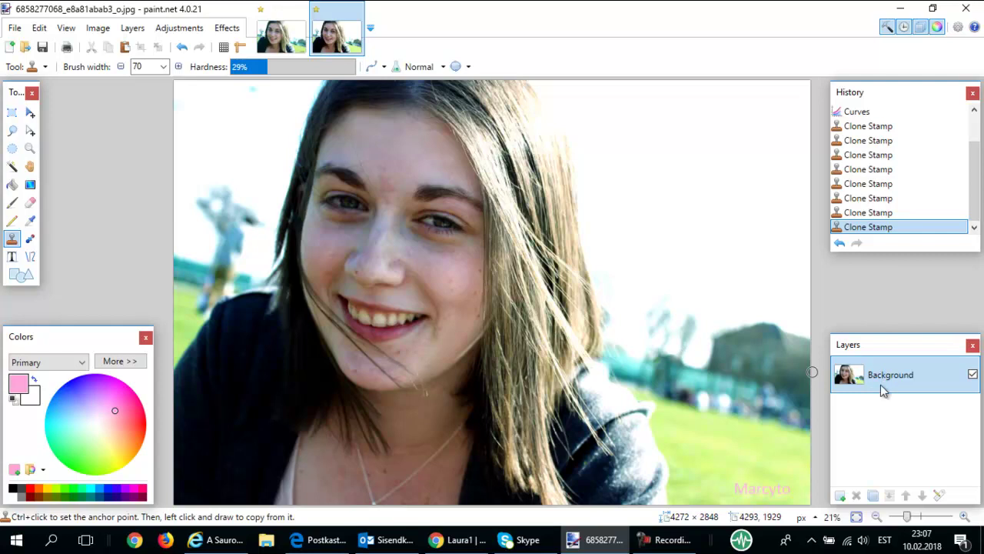
left_click(874, 497)
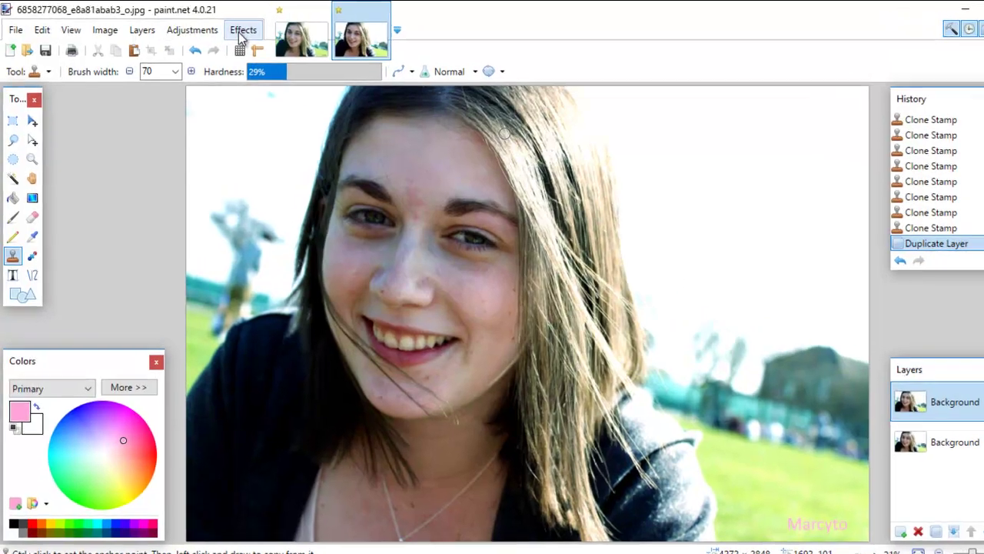
left_click(224, 30)
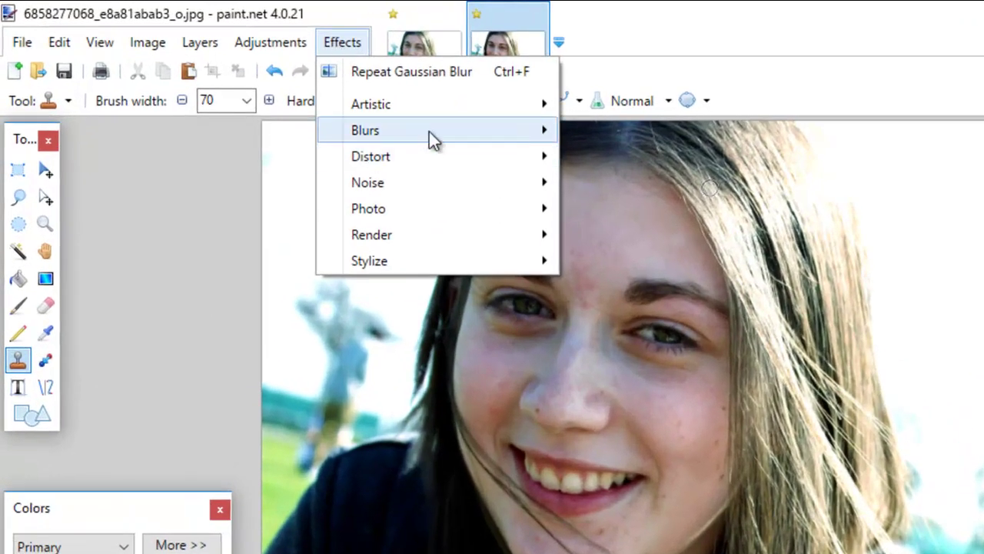
mouse_move(409, 131)
left_click(628, 166)
left_click_drag(711, 341, 309, 286)
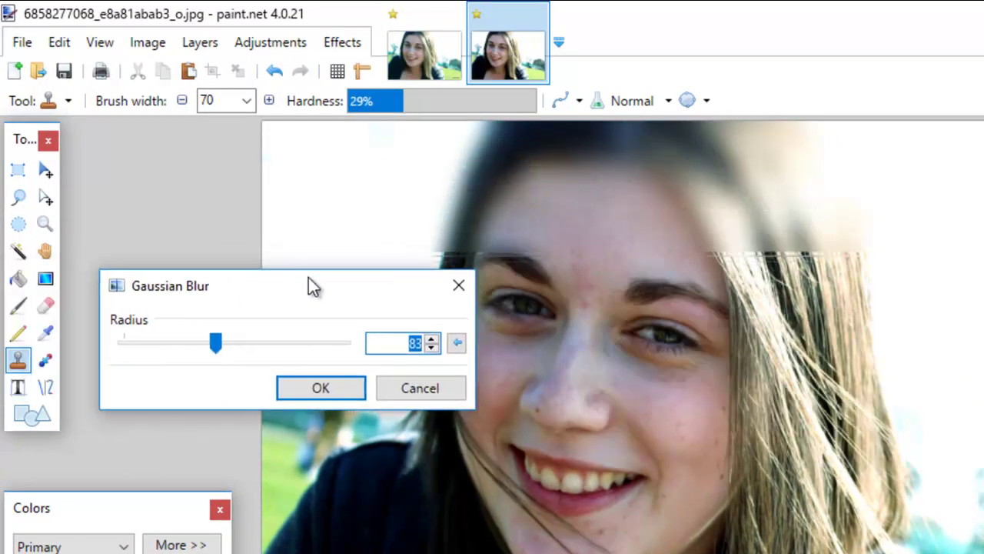
left_click_drag(217, 348, 154, 353)
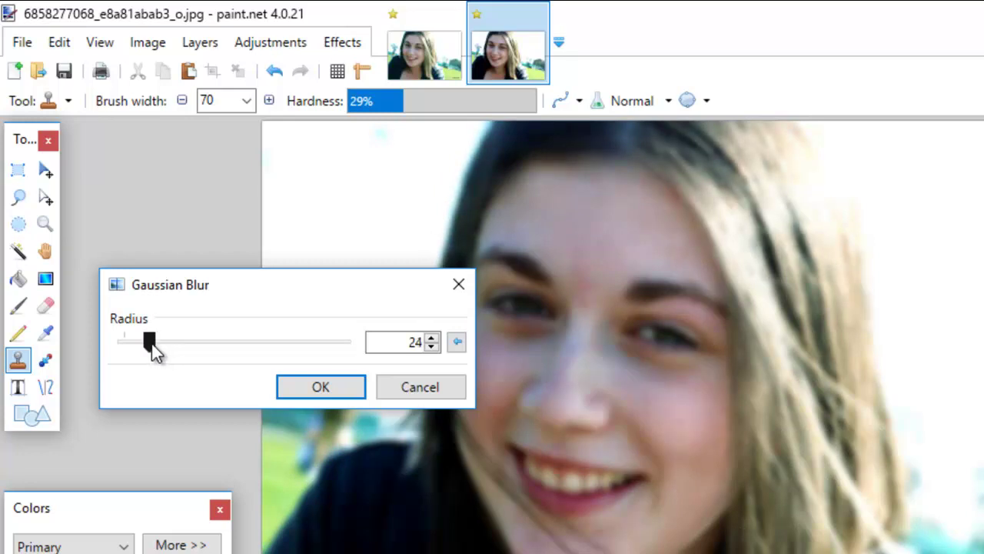
left_click(323, 389)
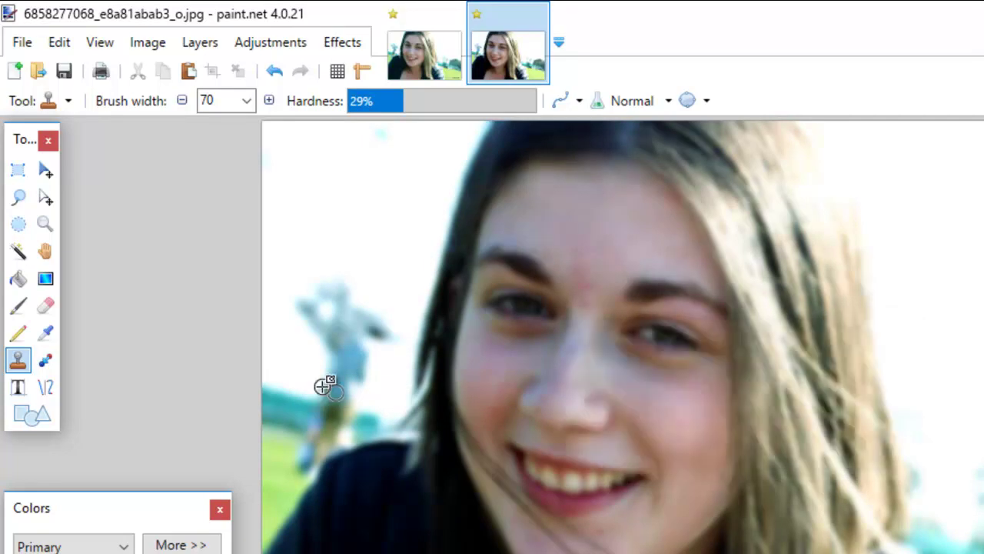
- Erase the blurred layer with a 70-wide eraser over one eyebrow and eye, a strand of hair and the mouth to reveal the sharp details
left_click(48, 308)
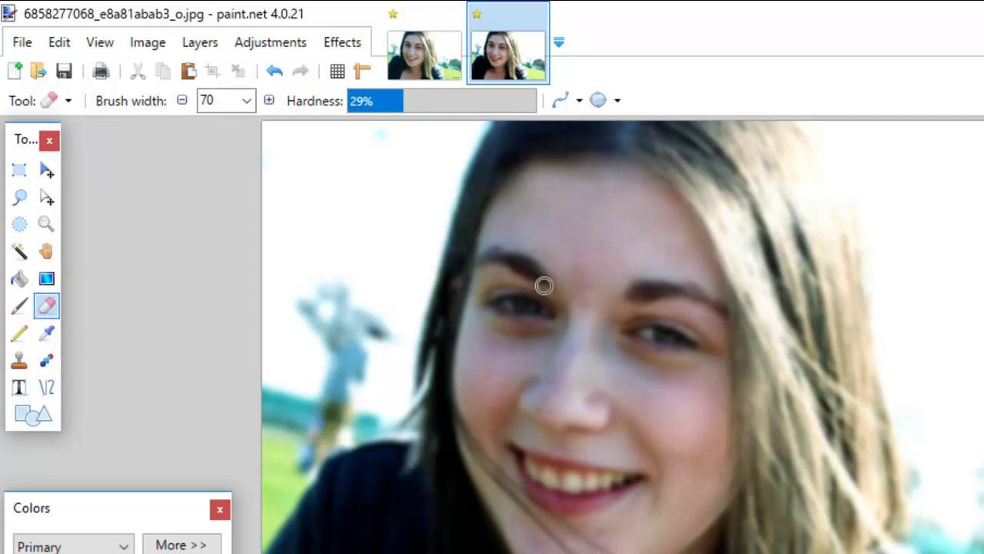
left_click_drag(528, 267, 476, 260)
mouse_move(509, 309)
left_mouse_down()
mouse_move(490, 302)
mouse_move(544, 310)
mouse_move(509, 311)
left_mouse_up()
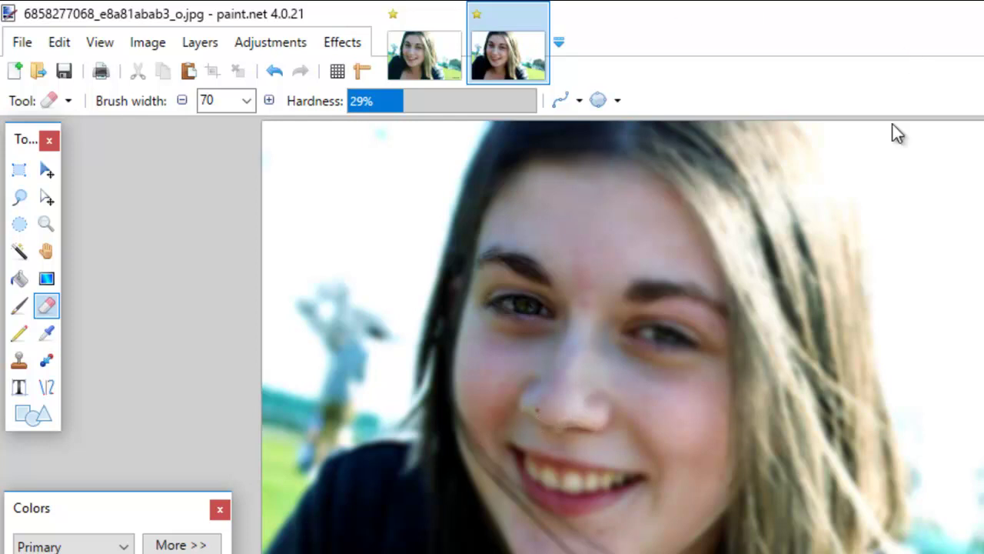
mouse_move(784, 321)
left_mouse_down()
mouse_move(786, 414)
mouse_move(768, 314)
mouse_move(784, 408)
left_mouse_up()
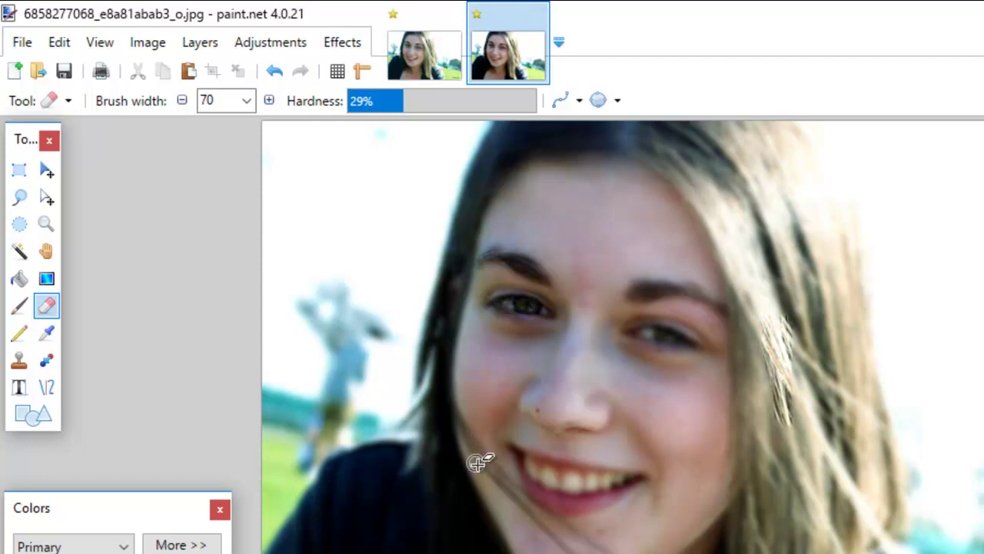
mouse_move(528, 460)
left_mouse_down()
mouse_move(597, 477)
mouse_move(596, 492)
left_mouse_up()
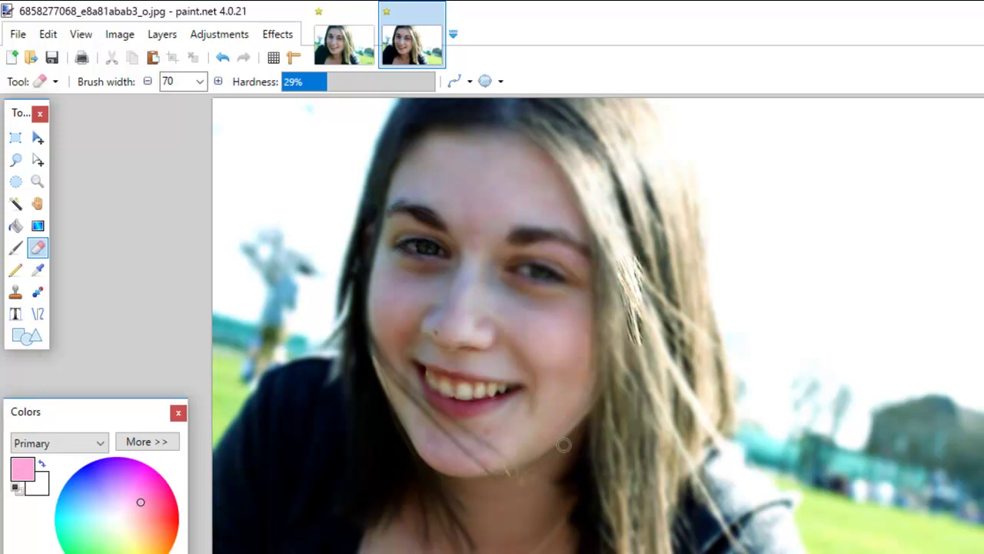
- Compare the finished portrait in the other open image with its top layer hidden and shown, and return to the working image
left_click(352, 55)
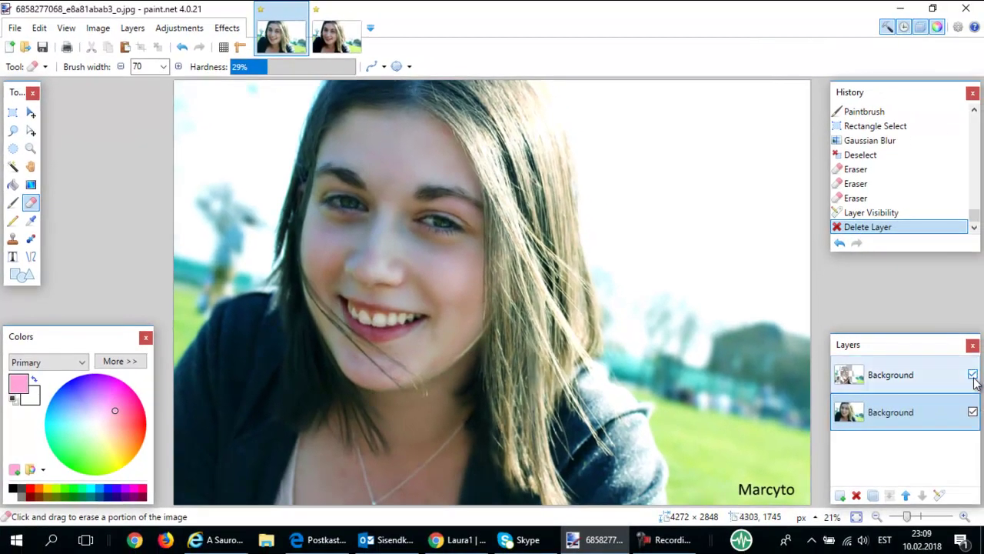
left_click(973, 375)
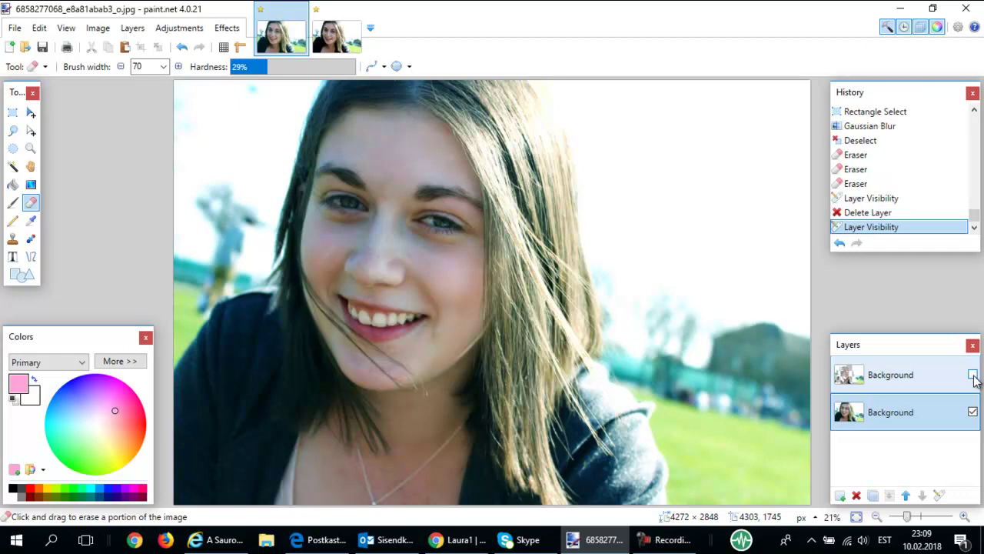
left_click(973, 375)
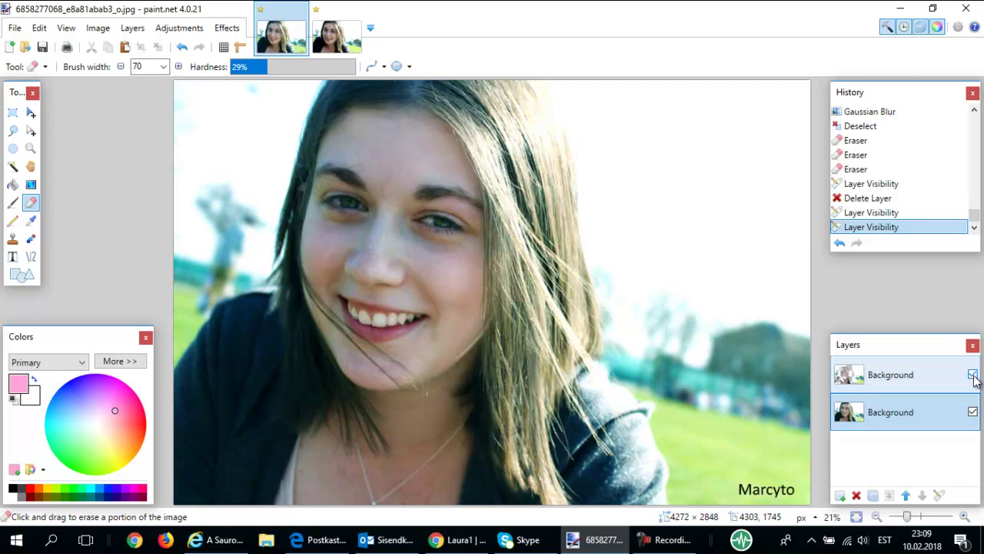
left_click(336, 36)
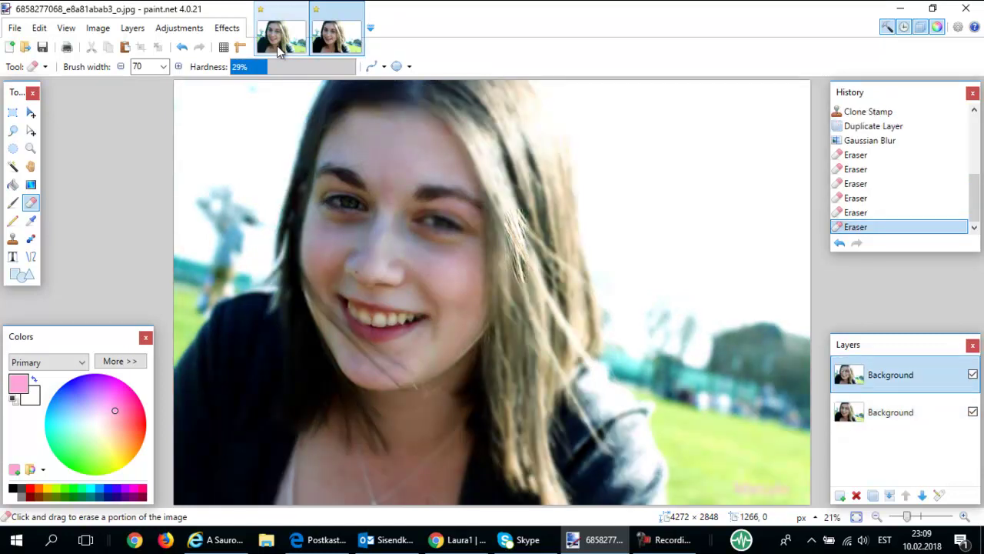